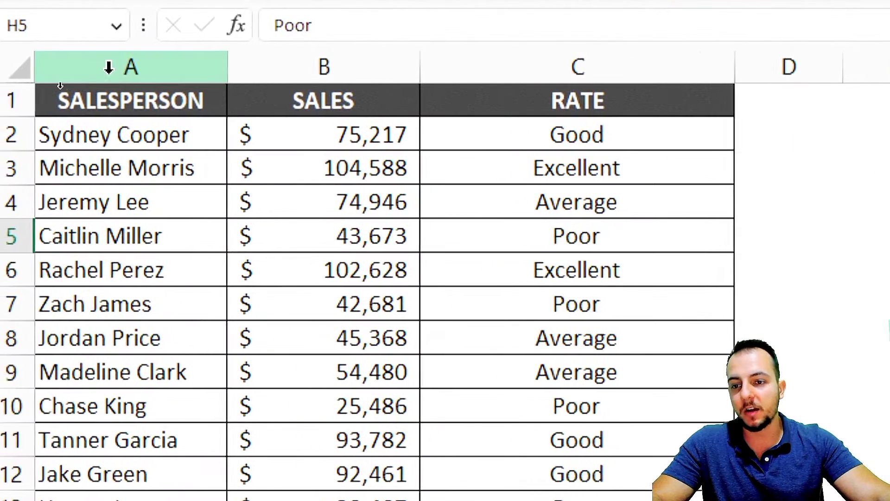
- Examine the Salesperson, Sales and Rate columns and the existing nested IF formula in the Rate column
left_click(109, 67)
left_click(322, 65)
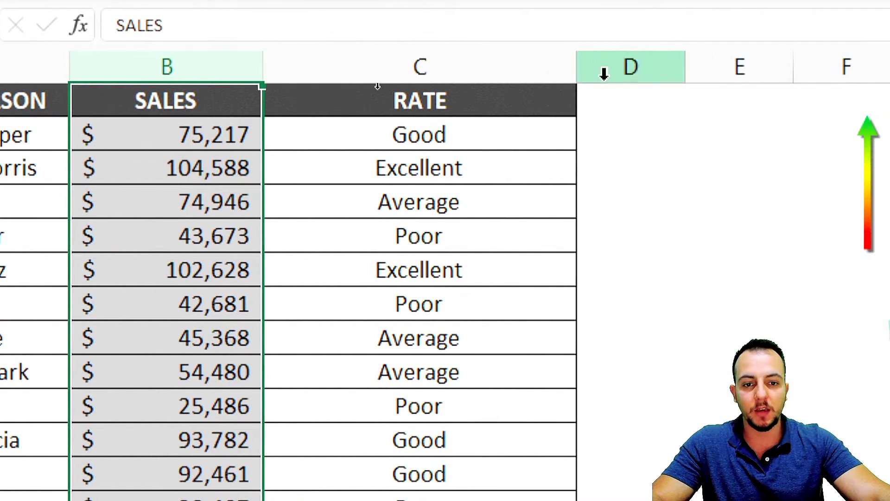
left_click(681, 58)
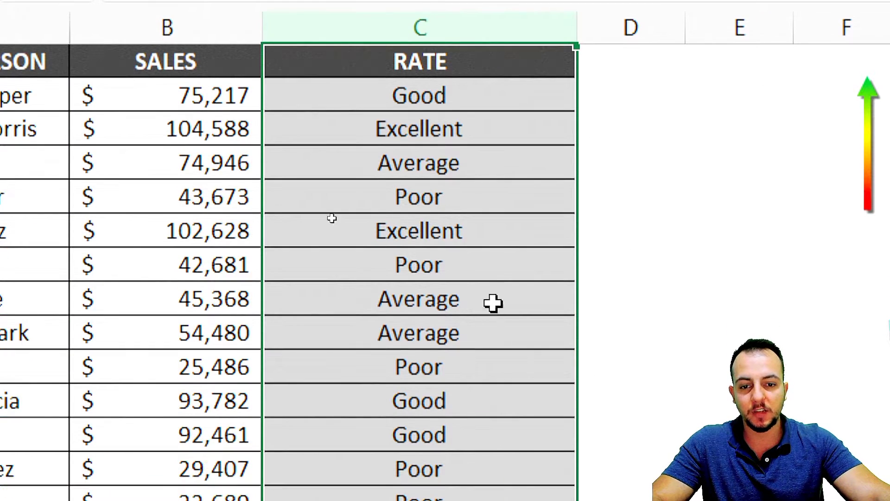
left_click(469, 234)
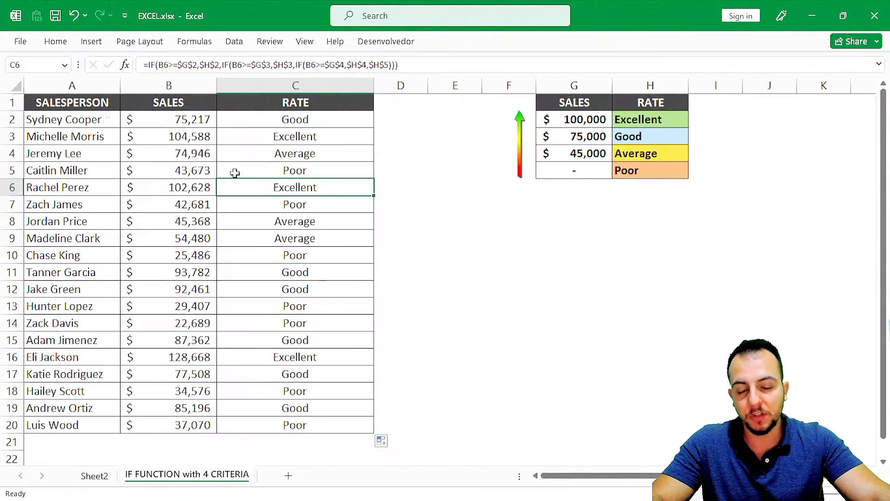
left_click(74, 99)
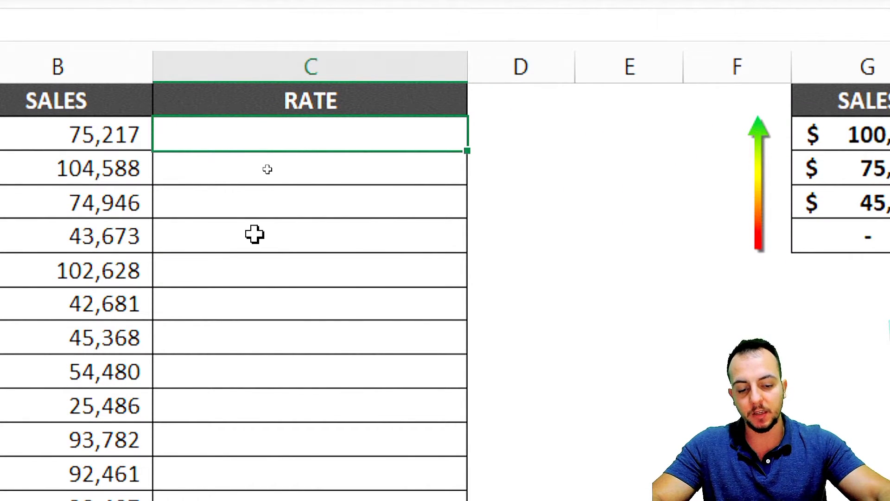
- Start an IF formula in C2 whose logical test begins with B2>=
type("=if")
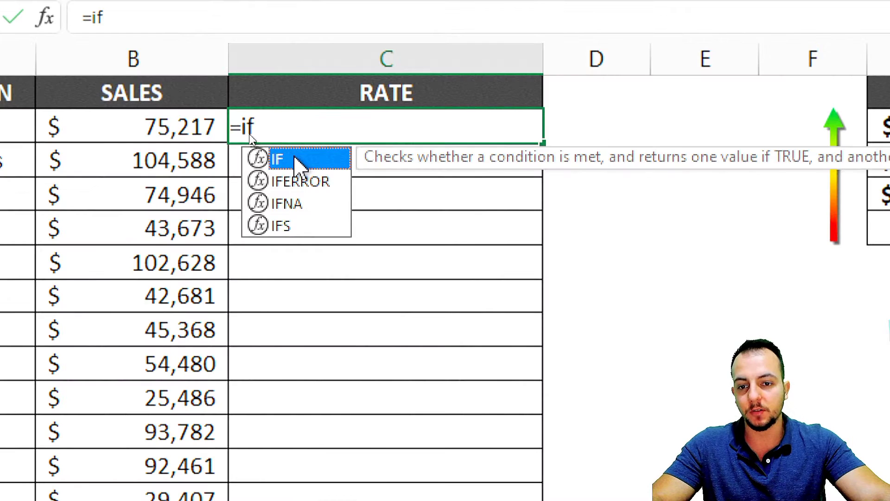
double_click(249, 136)
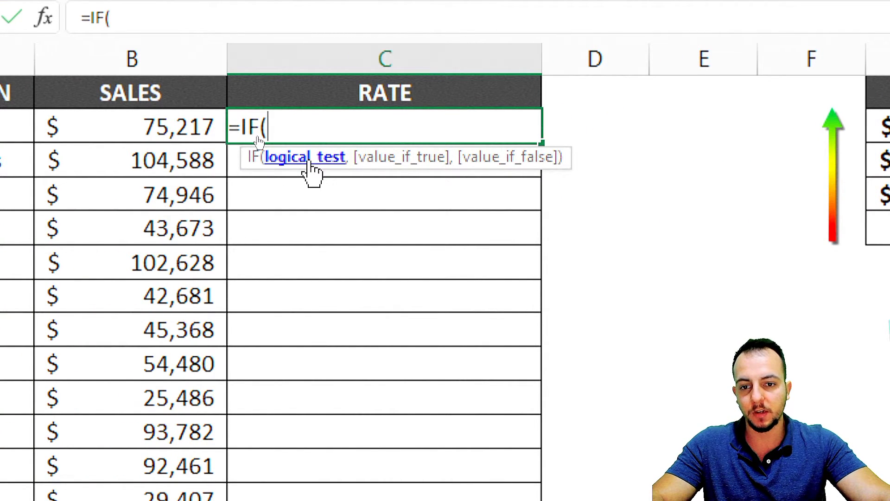
left_click(131, 122)
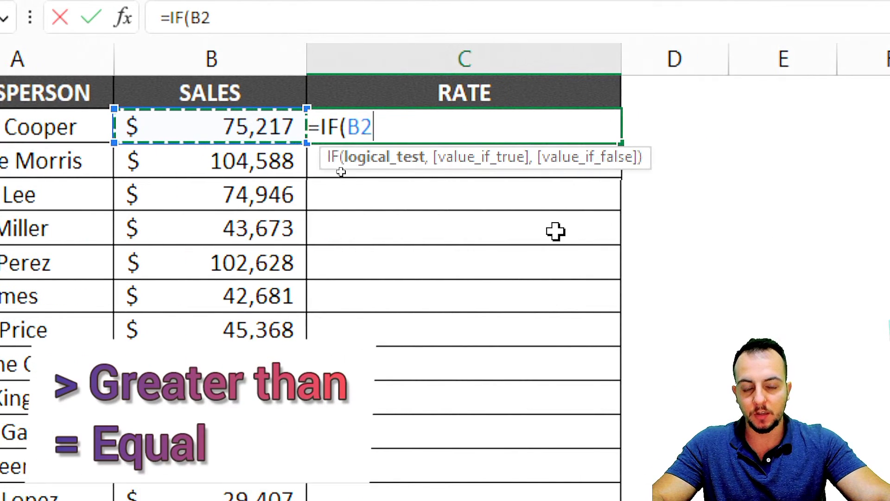
type(">")
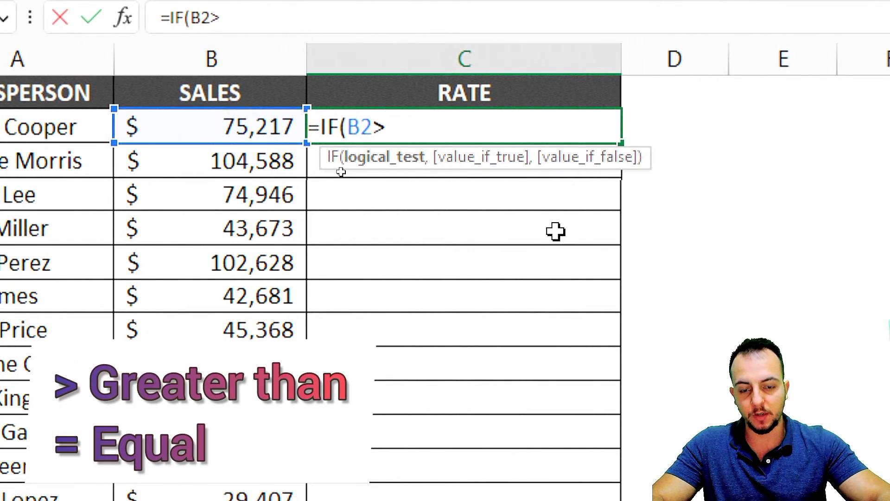
type("=")
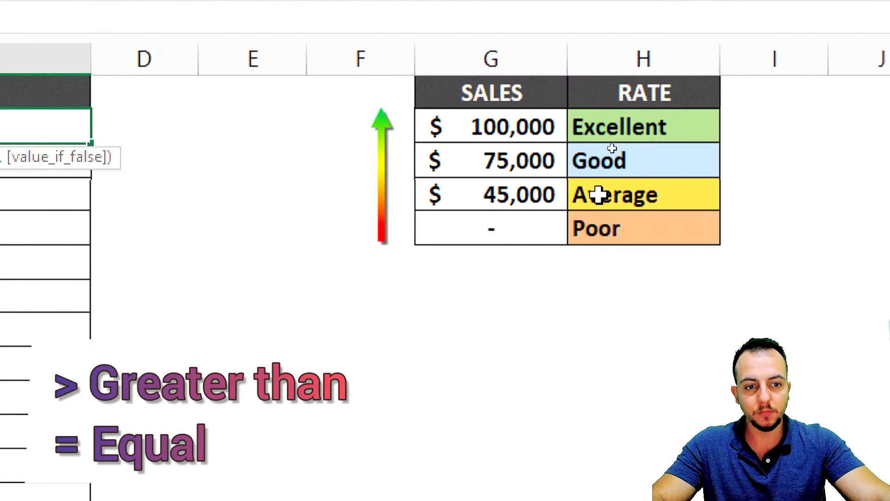
left_click(471, 124)
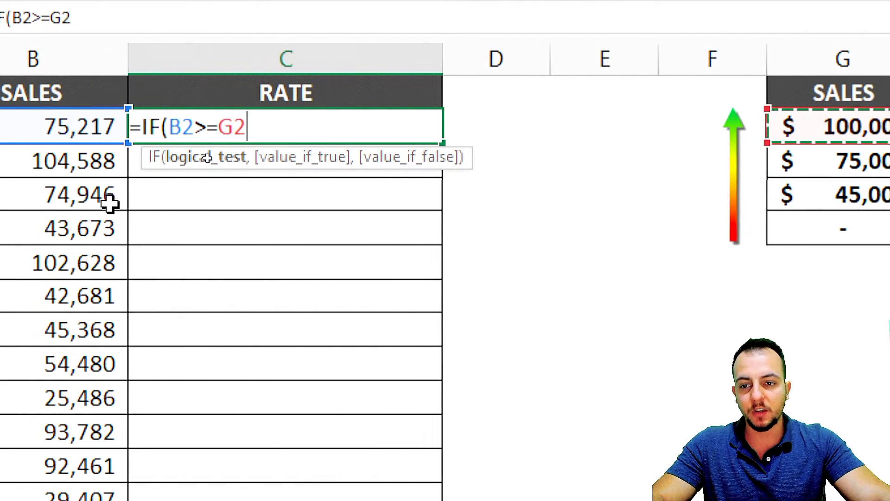
key("BackSpace")
key("BackSpace")
type("1000")
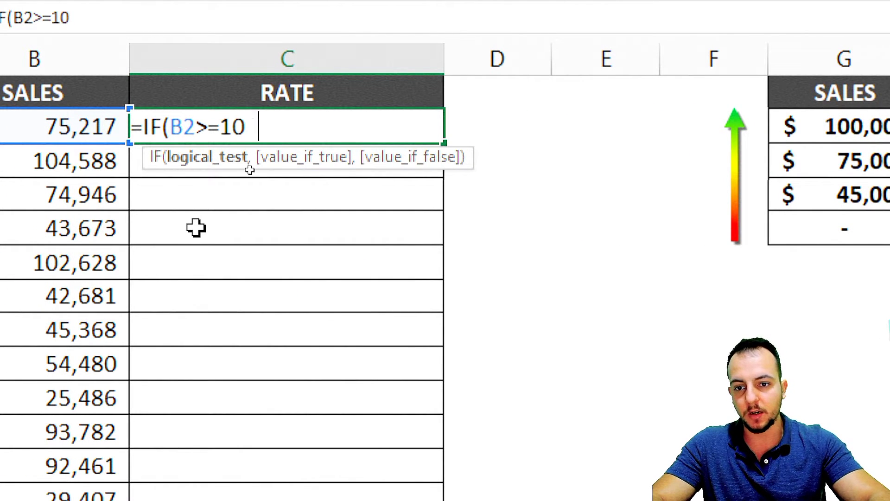
type("00")
key("BackSpace")
key("BackSpace")
key("BackSpace")
key("BackSpace")
key("BackSpace")
key("BackSpace")
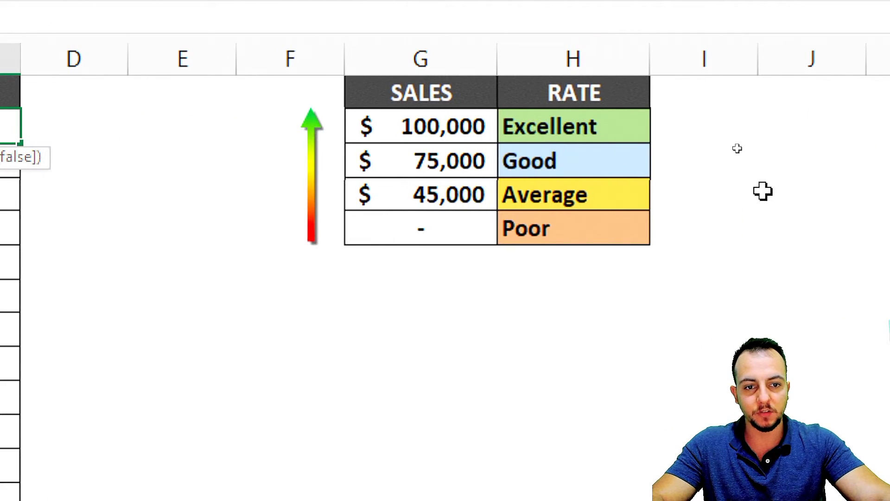
- Complete the logical test in C2 with the $100,000 threshold cell as the absolute reference $G$2
left_click(455, 120)
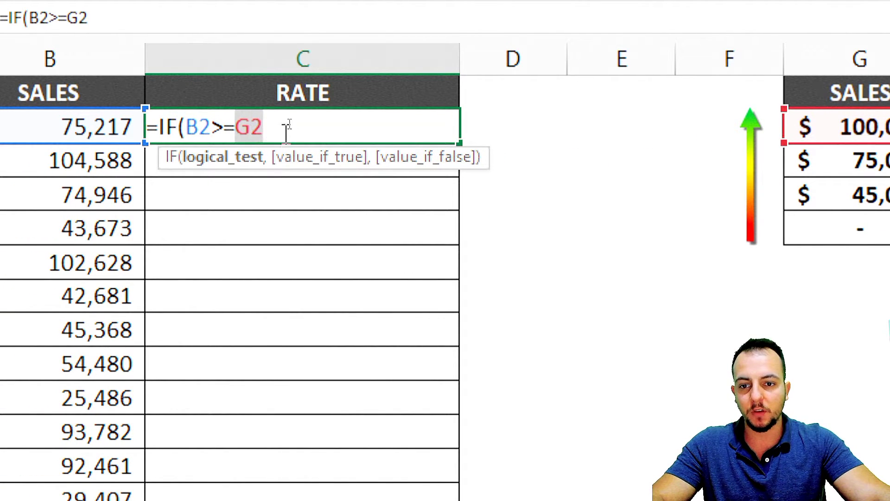
double_click(245, 126)
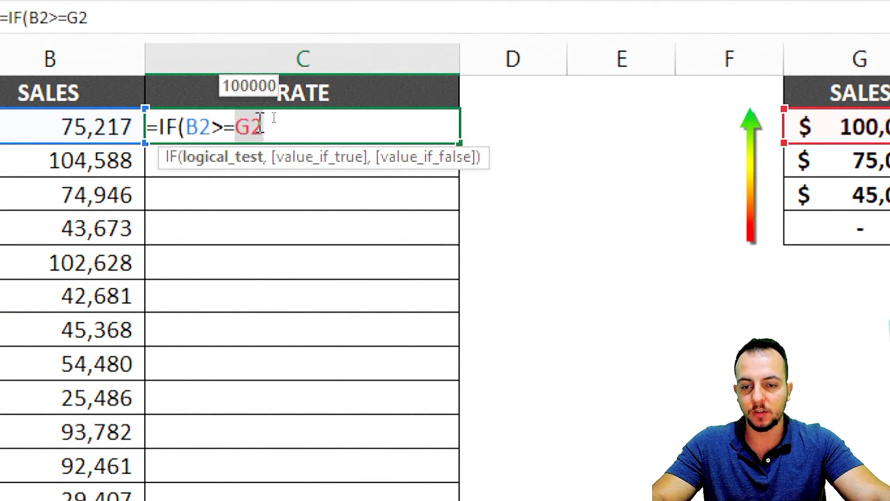
key("F4")
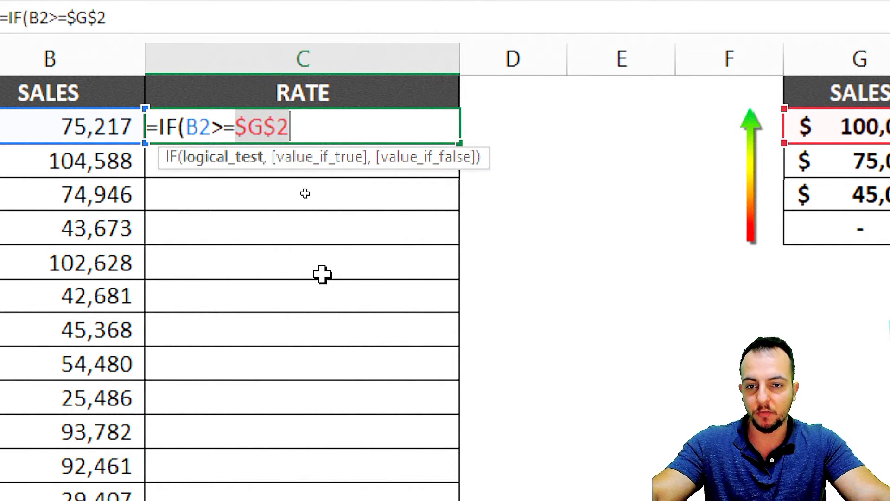
key("ctrl+2")
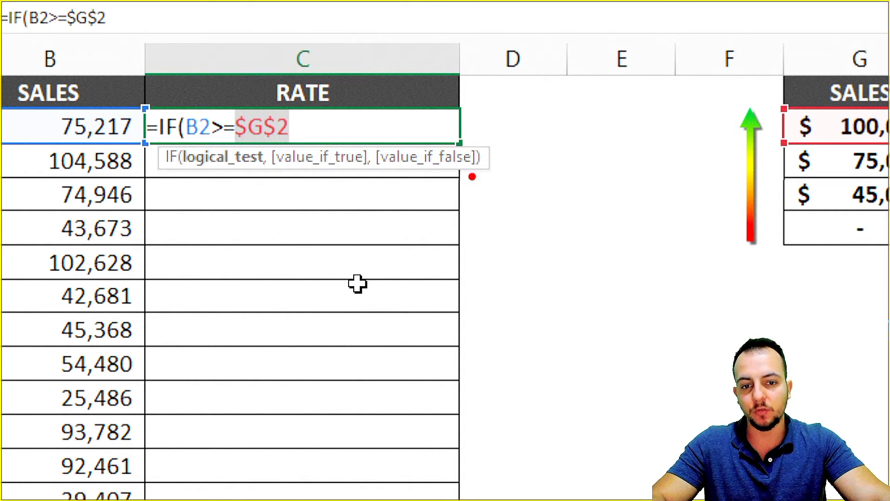
left_click_drag(443, 131, 468, 161)
left_click_drag(465, 274, 474, 181)
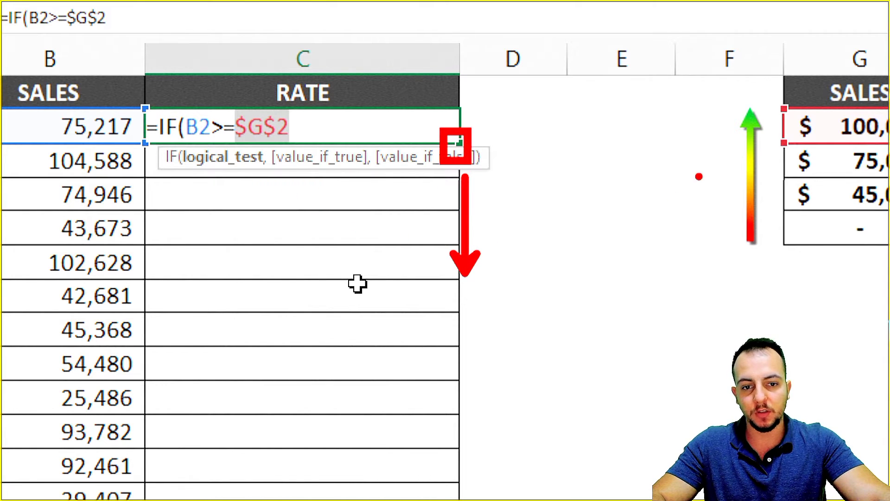
mouse_move(776, 132)
left_mouse_down()
mouse_move(749, 108)
mouse_move(624, 65)
left_mouse_up()
left_click_drag(789, 109, 884, 146)
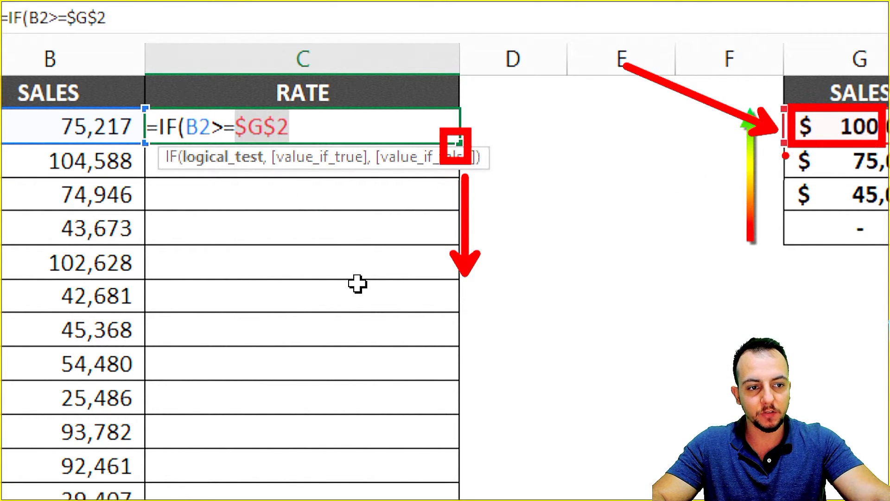
left_click_drag(779, 154, 673, 222)
left_click_drag(738, 156, 596, 190)
left_click_drag(709, 135, 587, 135)
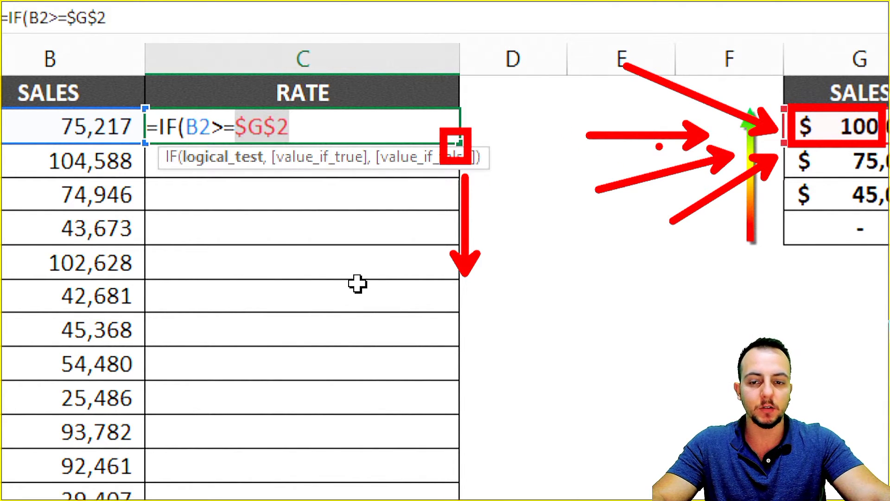
key("Escape")
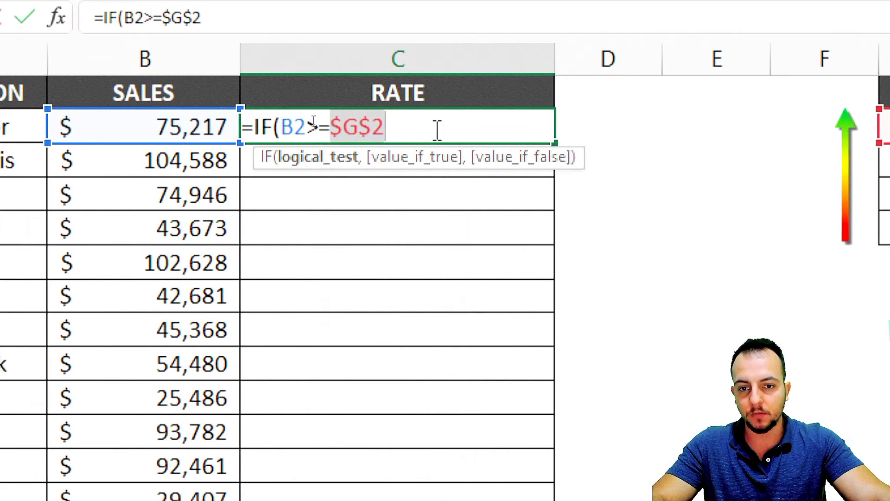
- End the logical test after $G$2 with a comma to begin the value_if_true argument
left_click(342, 129)
type(",")
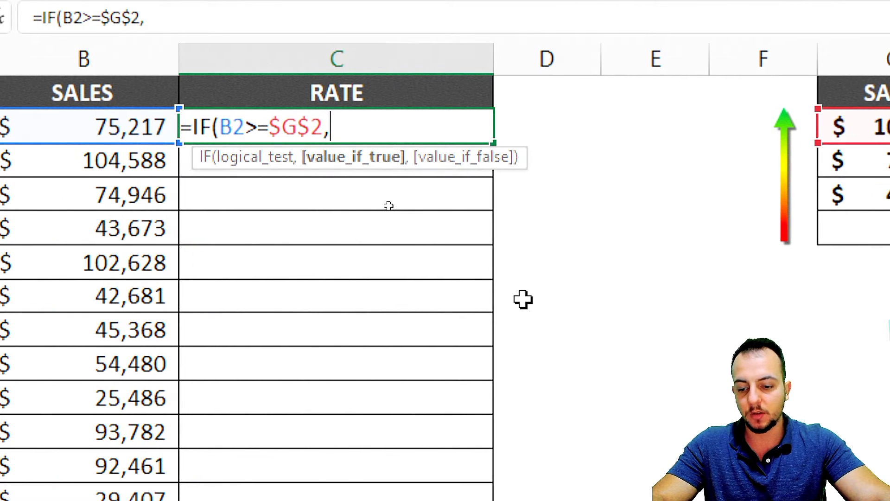
type("\"Exce")
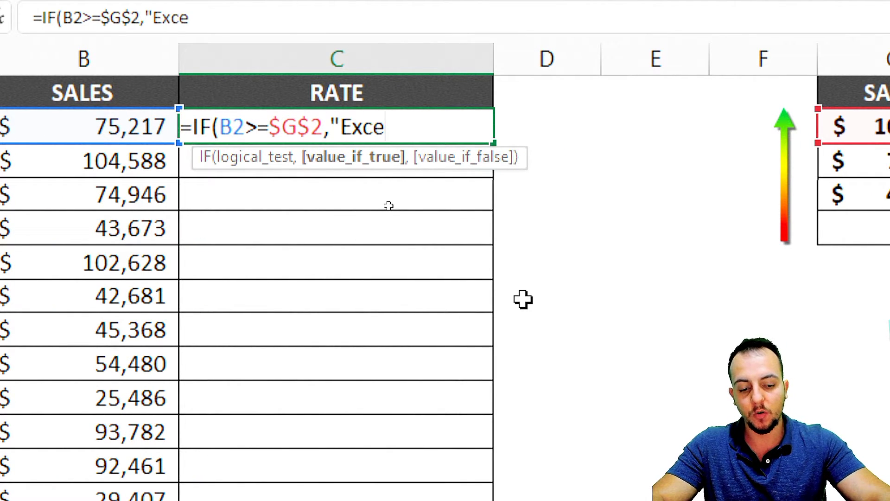
key("BackSpace")
key("BackSpace")
key("BackSpace")
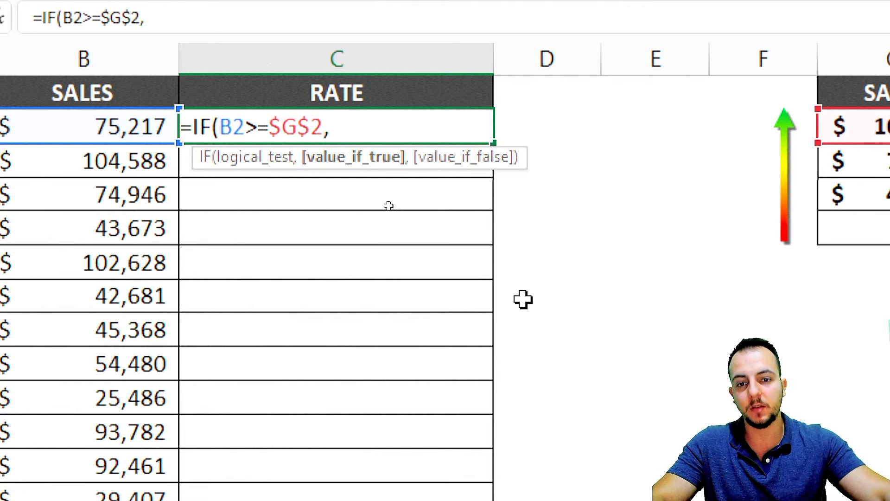
- Set value_if_true to the Excellent cell as the absolute reference $H$2, followed by a comma
left_click(684, 125)
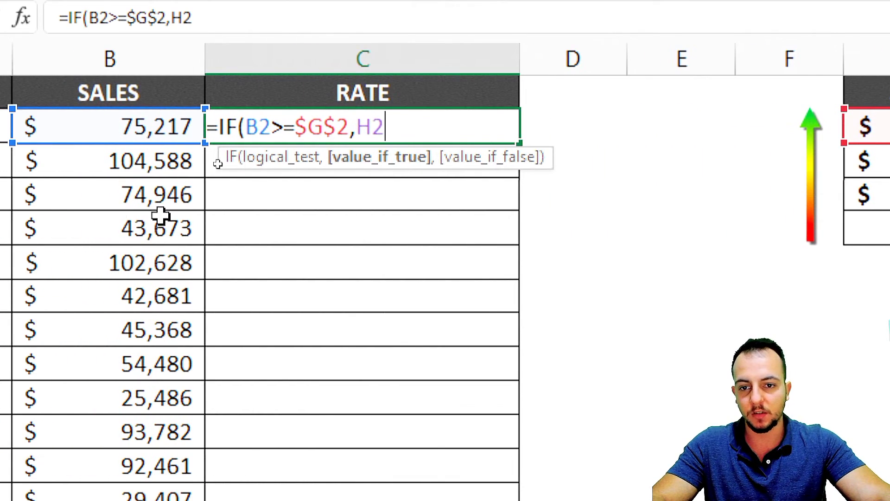
key("F4")
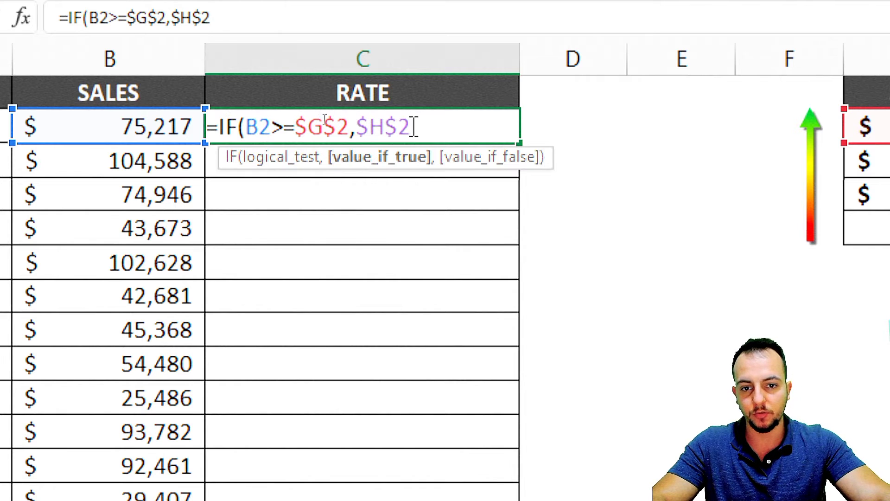
type(",")
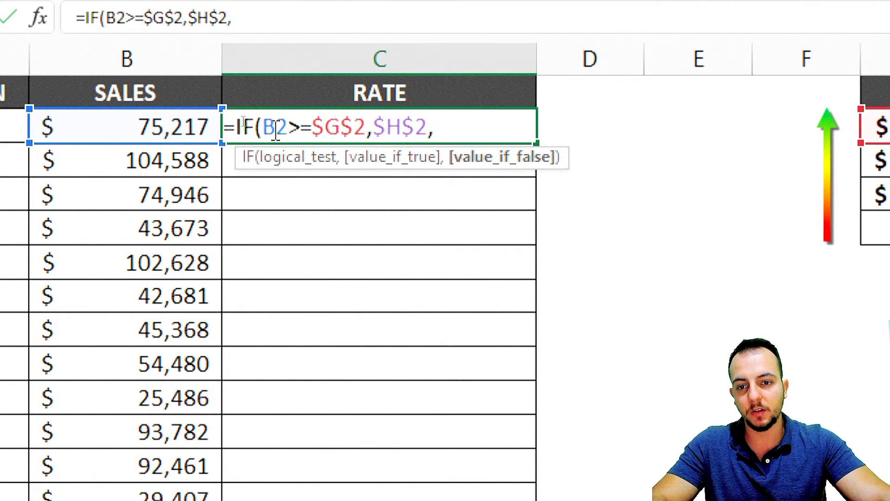
- Nest a second IF as value_if_false, with the logical test B2>=$G$3
type("IF")
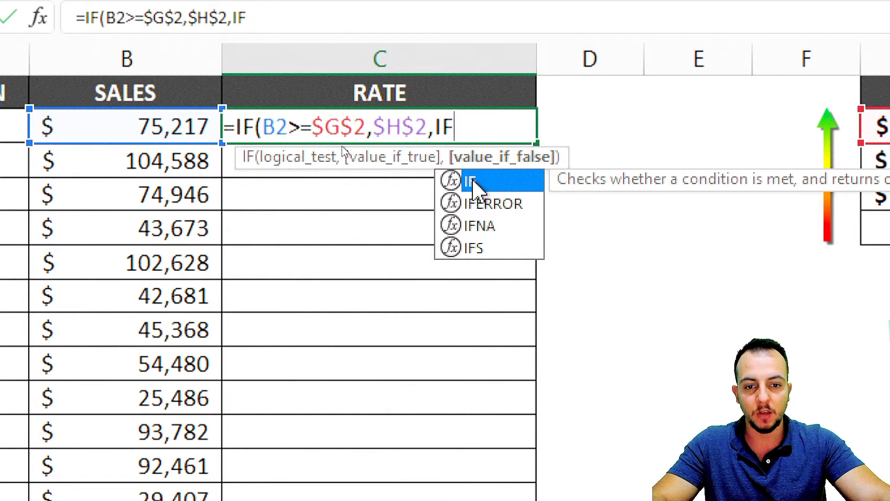
left_click(473, 182)
double_click(473, 181)
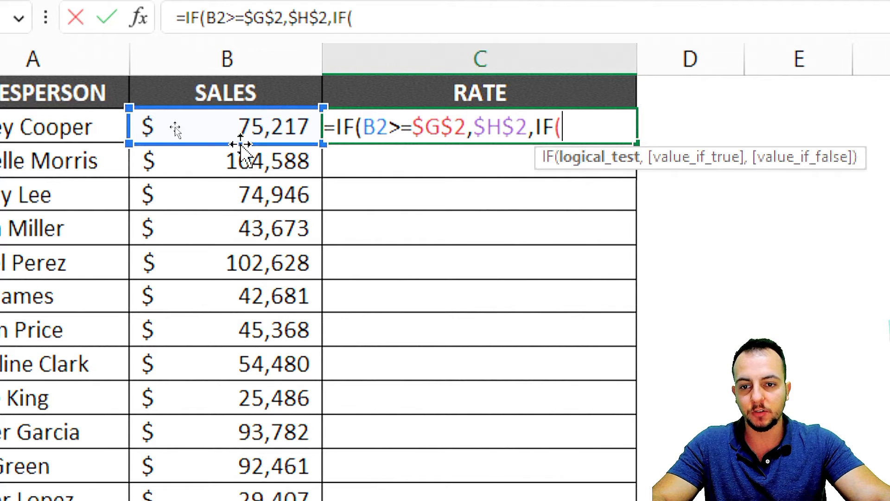
left_click(228, 129)
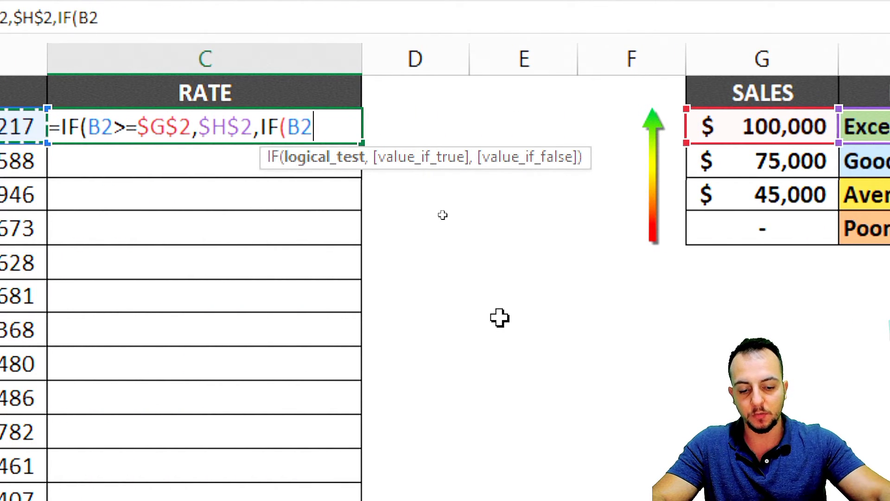
type(">")
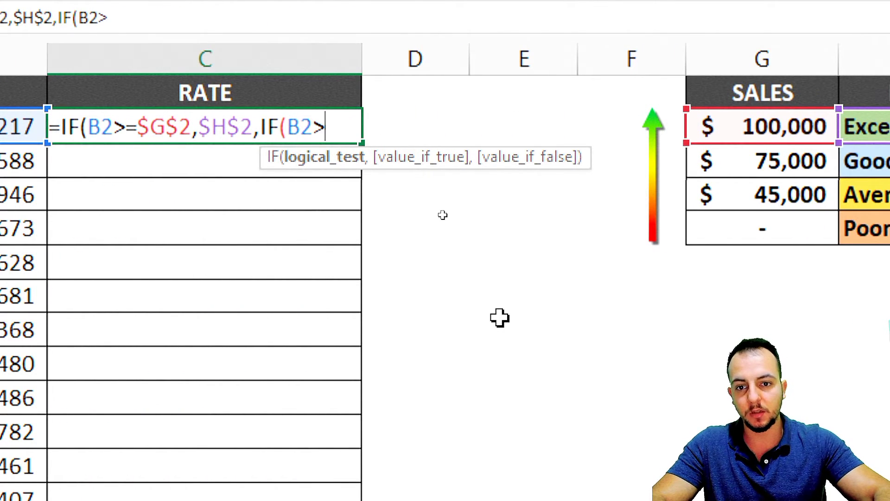
type("=")
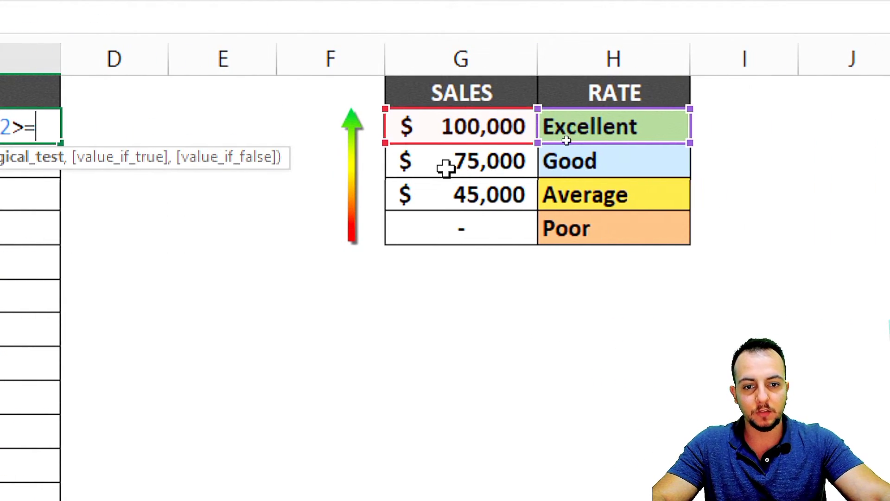
left_click(763, 167)
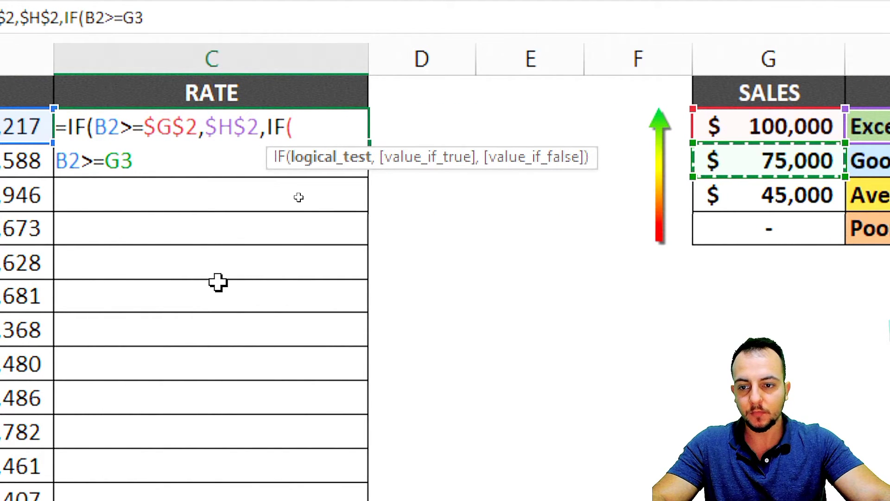
key("F4")
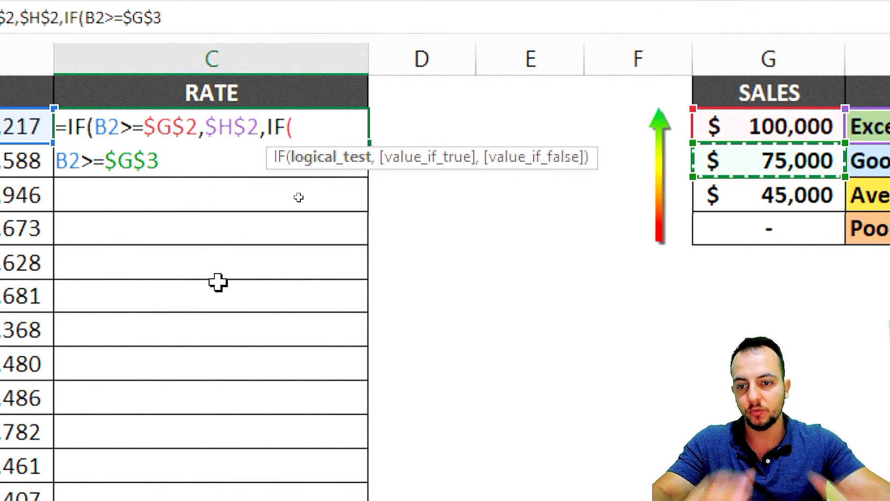
- Set the second IF's value_if_true to the Good cell as the absolute reference $H$3, ready for its value_if_false
type(",")
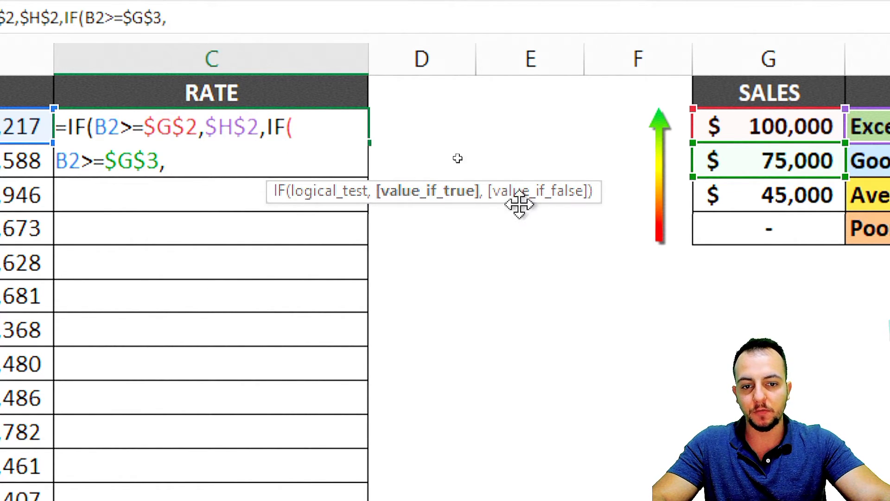
left_click(872, 160)
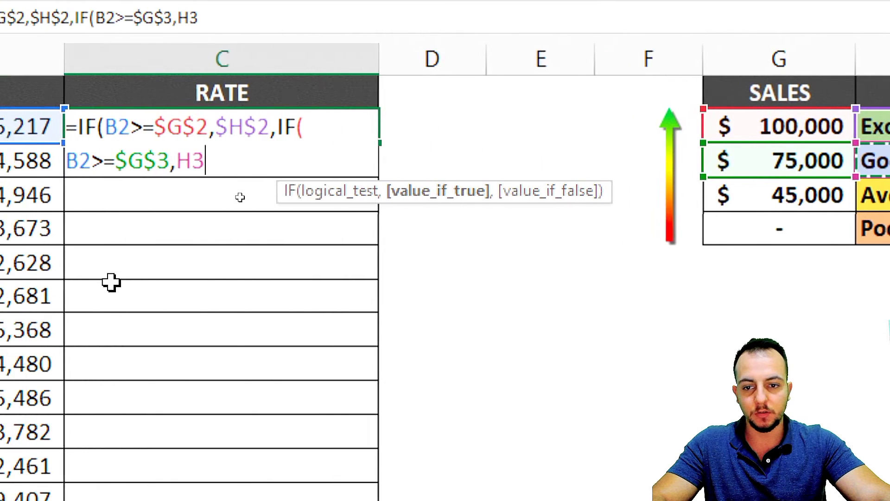
key("F4")
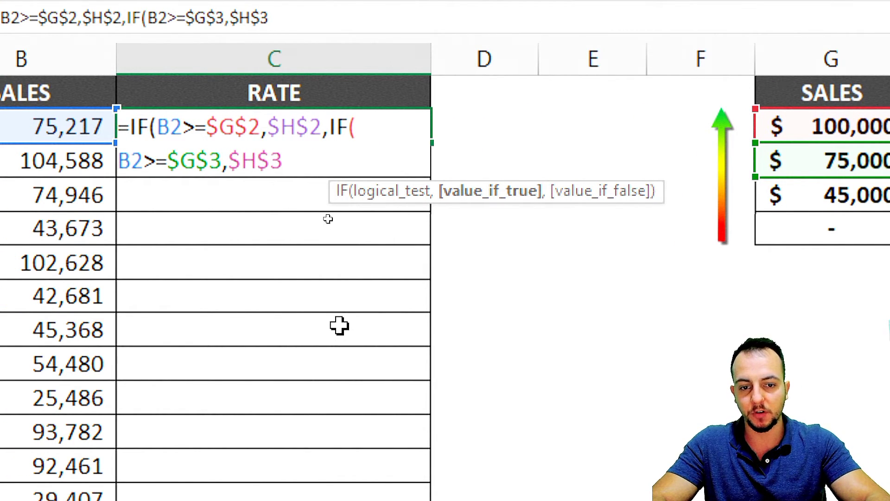
type(",")
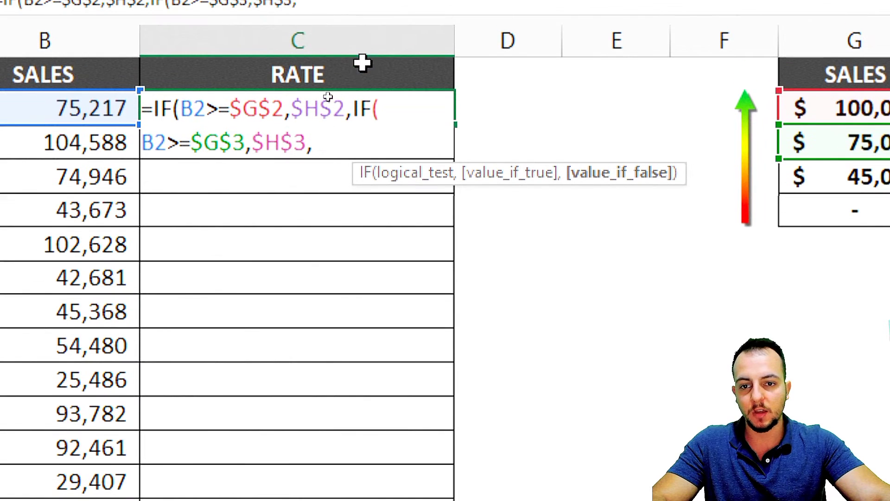
- Nest a third IF as value_if_false, with the logical test B2>=$G$4
type("if")
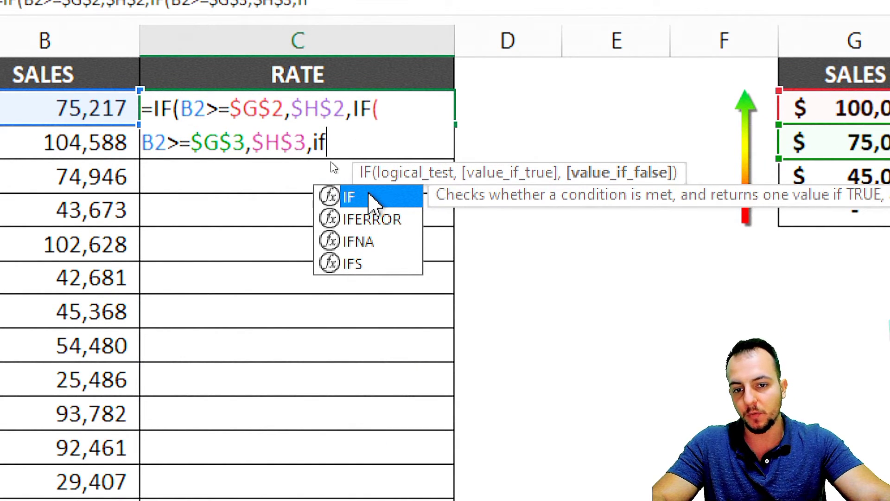
double_click(369, 193)
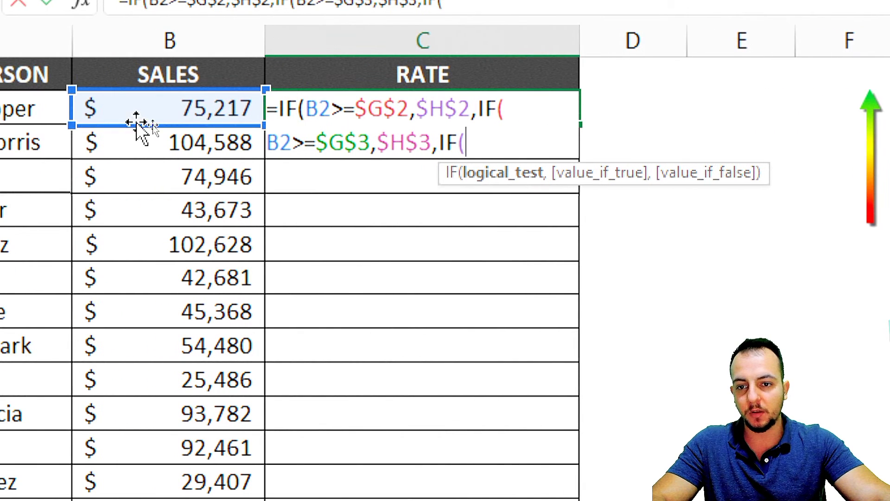
left_click(139, 112)
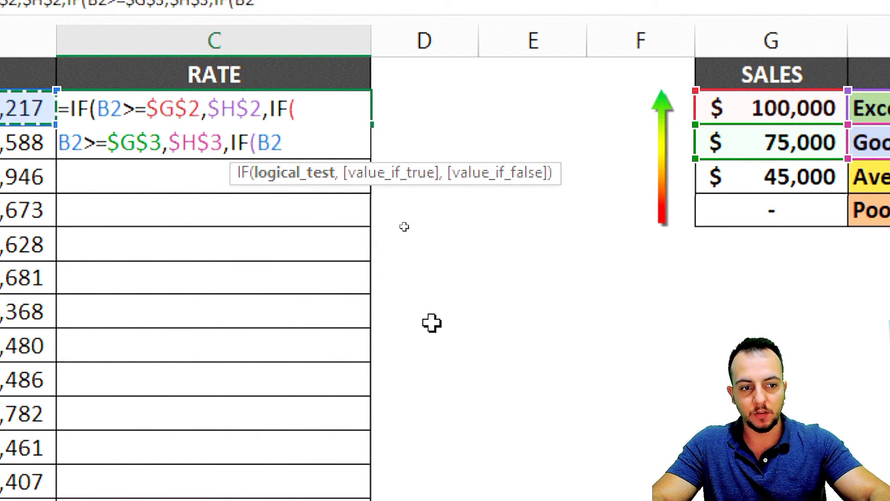
type(">")
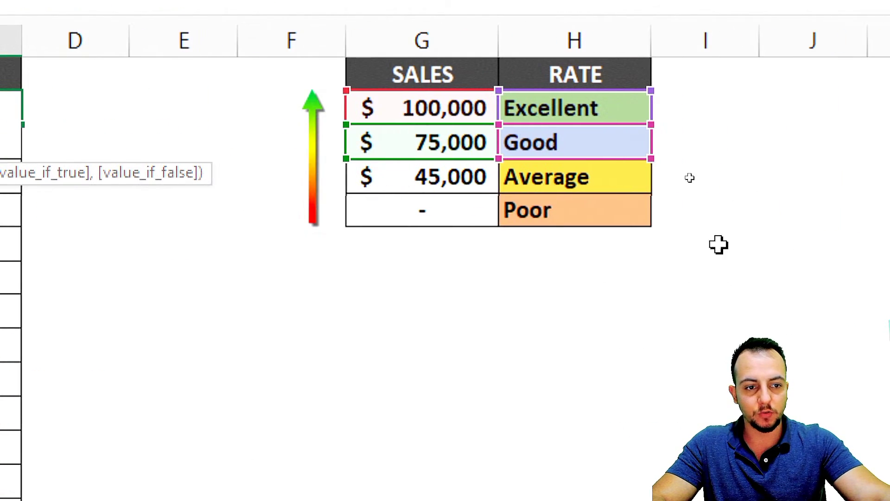
left_click(772, 182)
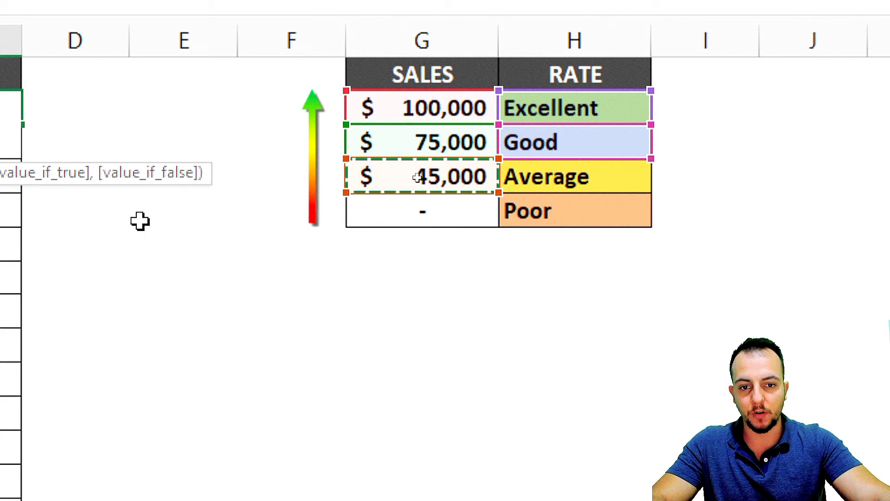
key("F4")
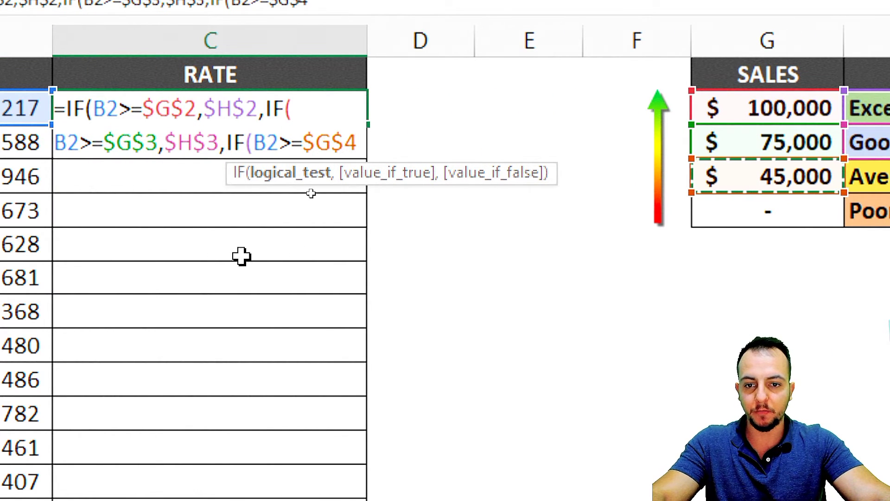
- Set the third IF's value_if_true to the Average cell as the absolute reference $H$4, followed by a comma
type(",")
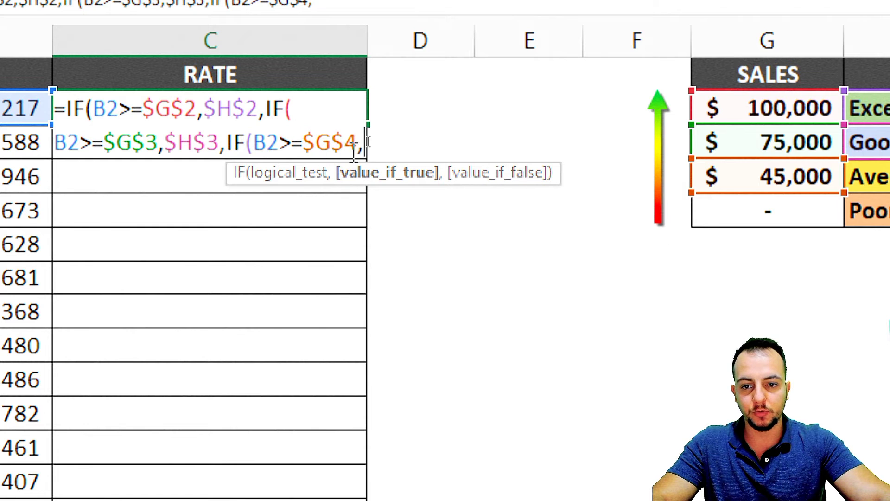
left_click(631, 179)
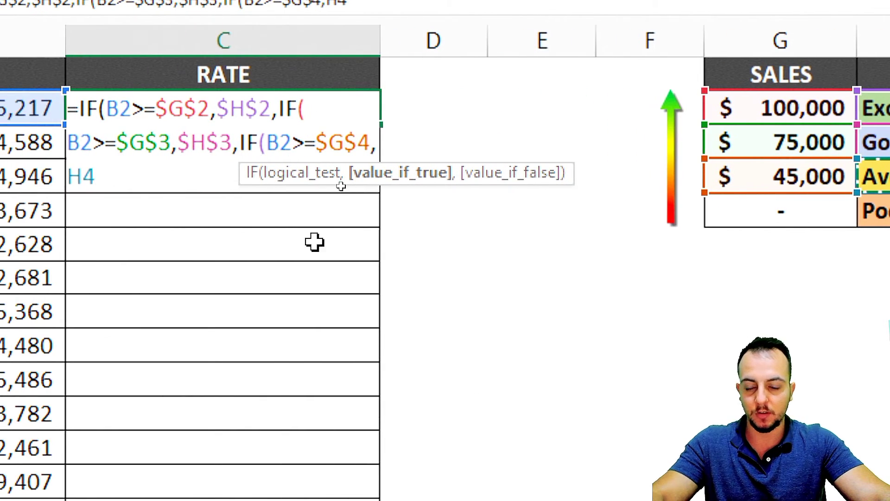
key("F4")
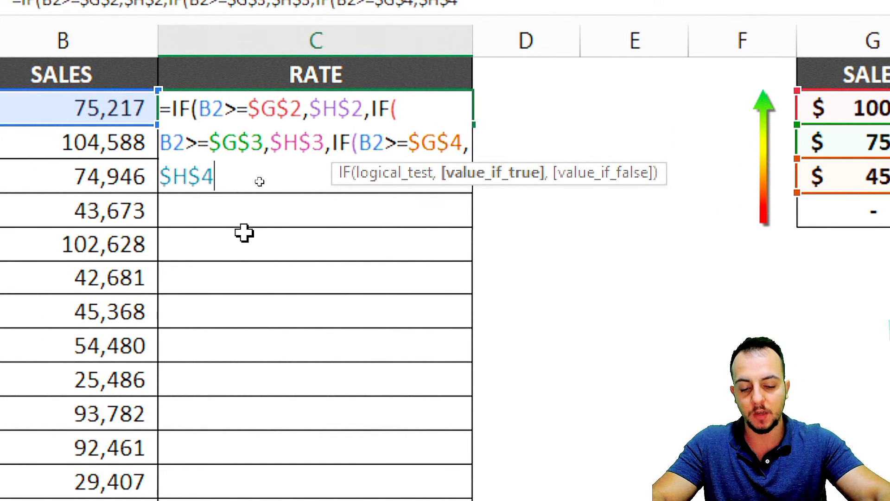
type(",")
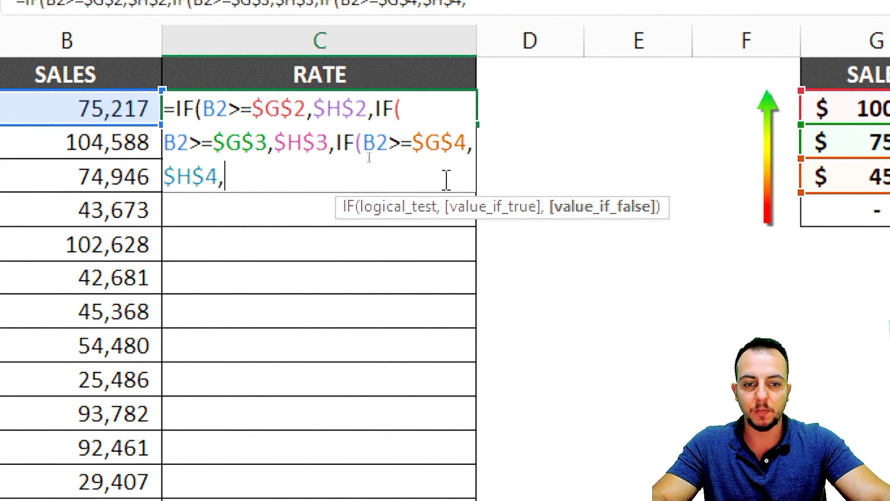
- Set the last value_if_false to the Poor cell as $H$5, close all three IFs and enter the formula in C2
left_click(495, 207)
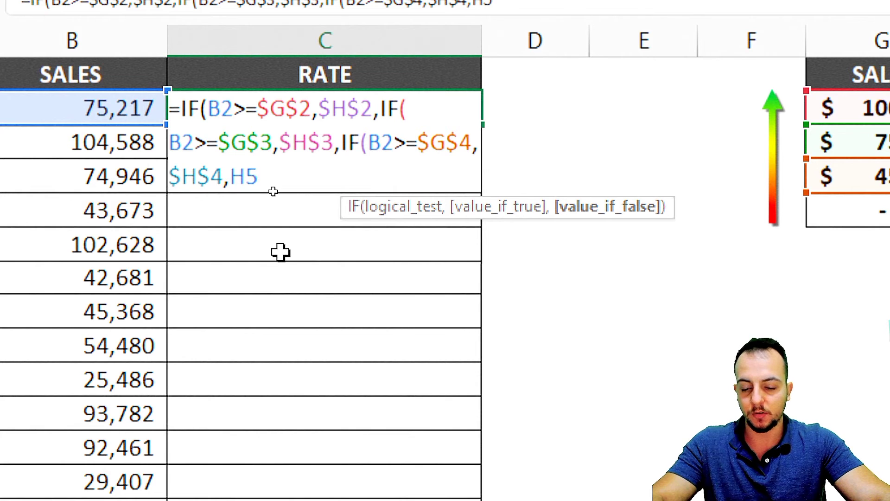
key("F4")
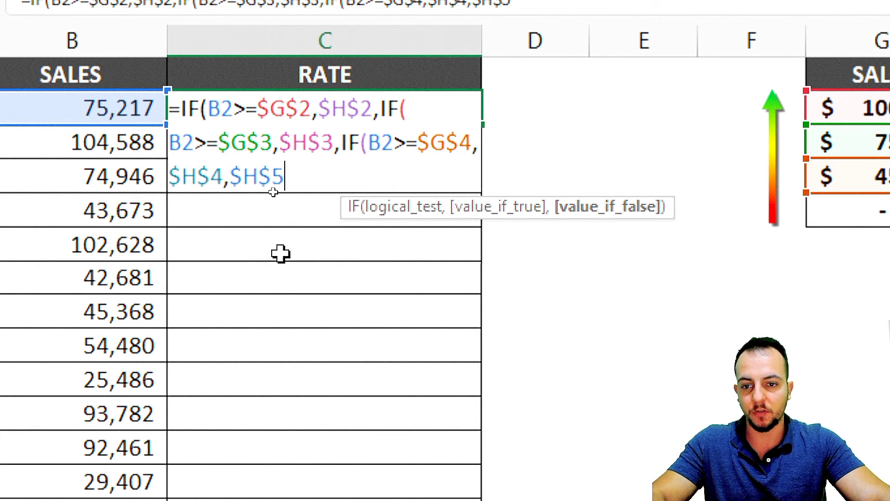
type(")")
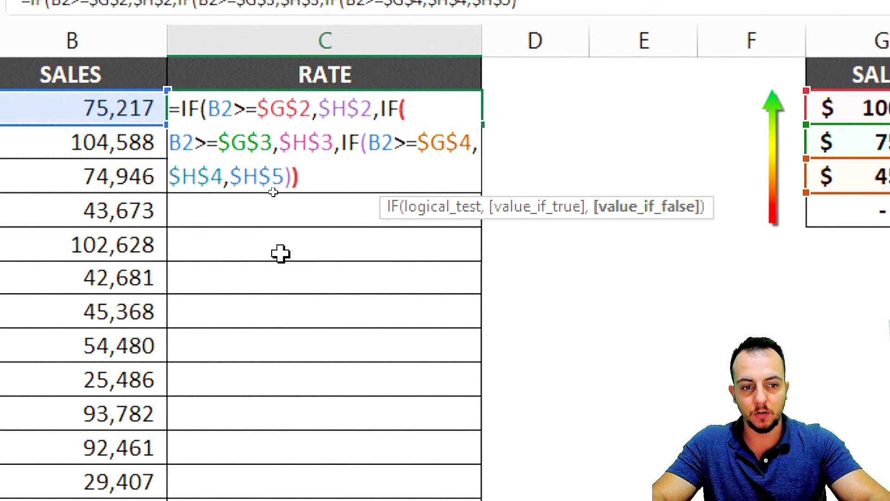
type(")")
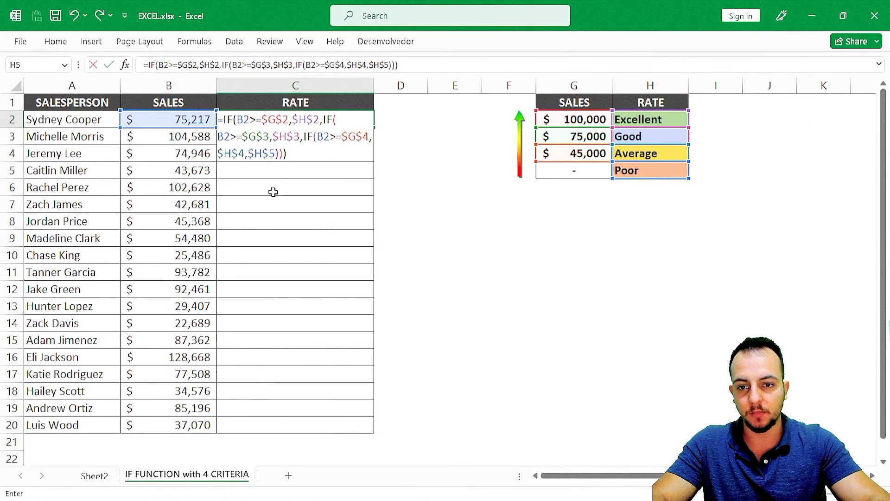
key("Return")
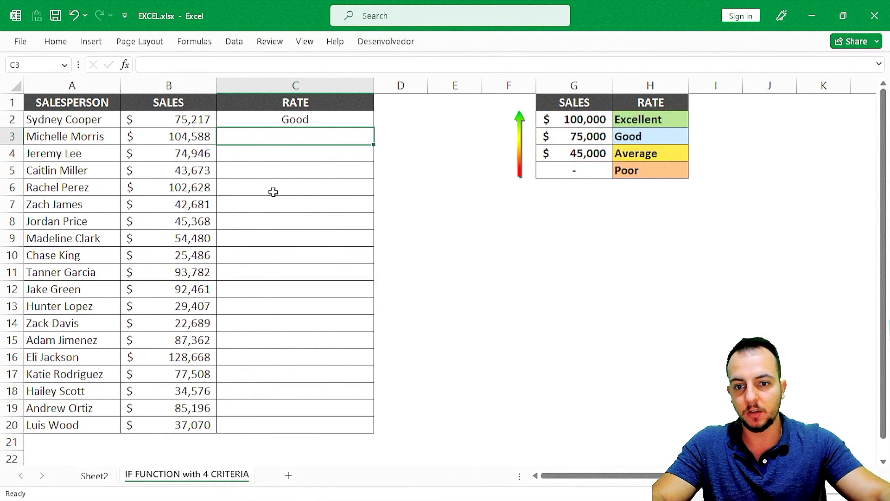
- Review the nested IF in C2 without changing it and fill it down the RATE column to C20
left_click(323, 119)
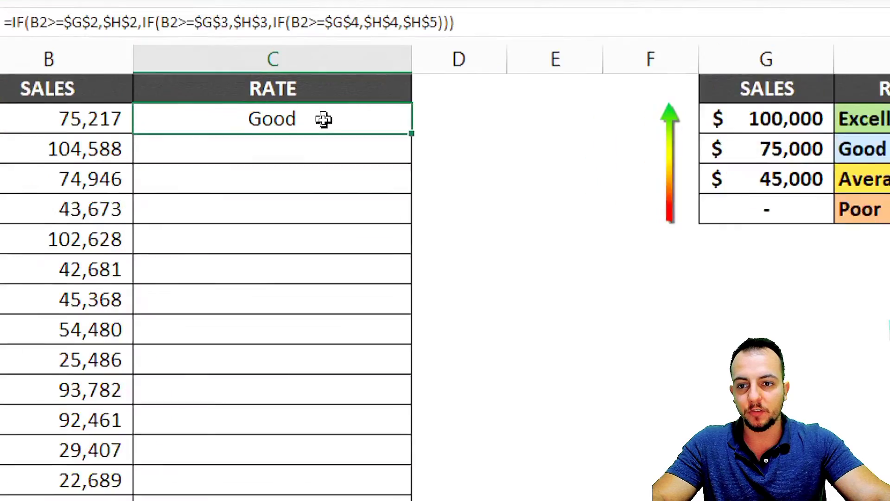
double_click(324, 119)
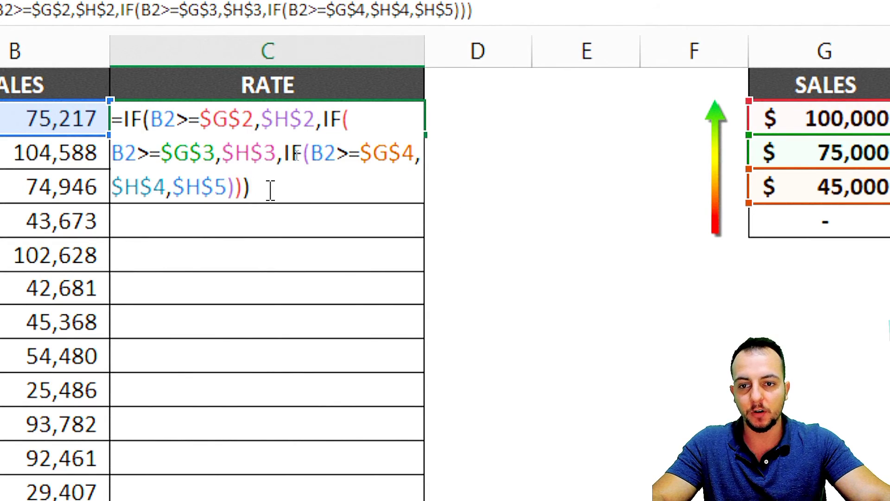
key("Escape")
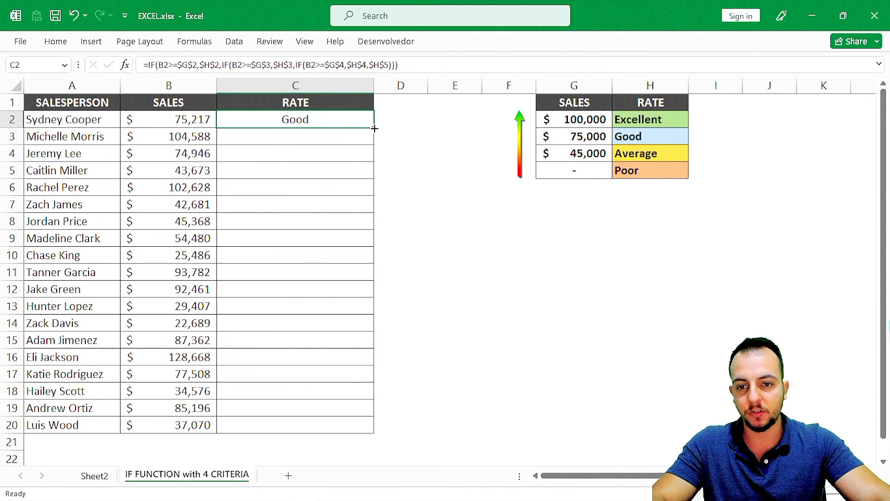
double_click(374, 128)
- Examine the ratings in C2 through C10 row by row against the sales amounts in column B
left_click(346, 120)
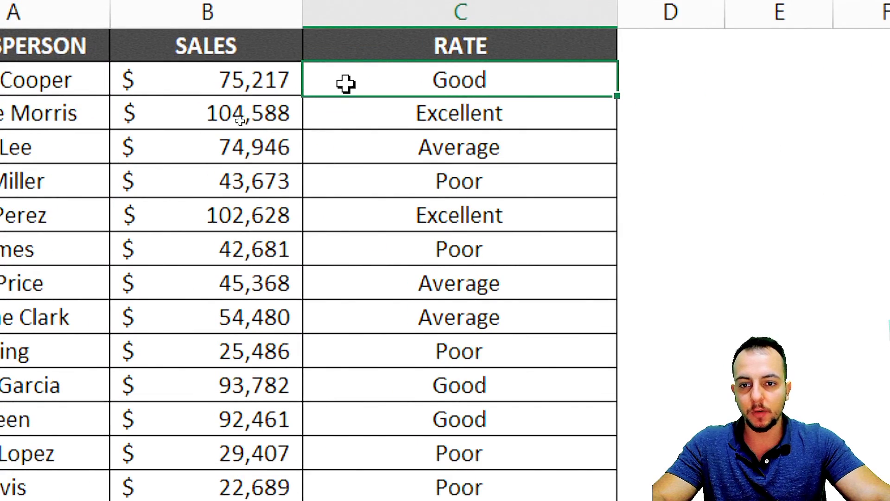
left_click(383, 135)
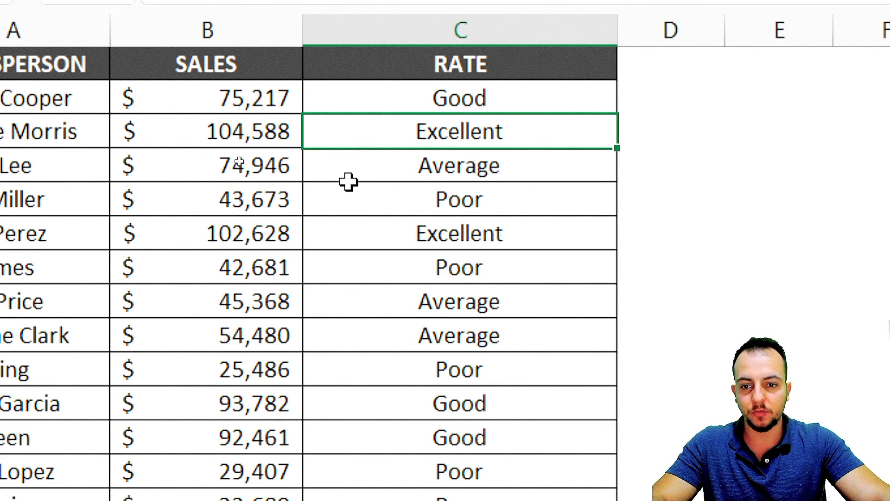
left_click(335, 155)
left_click(348, 192)
key("shift+space")
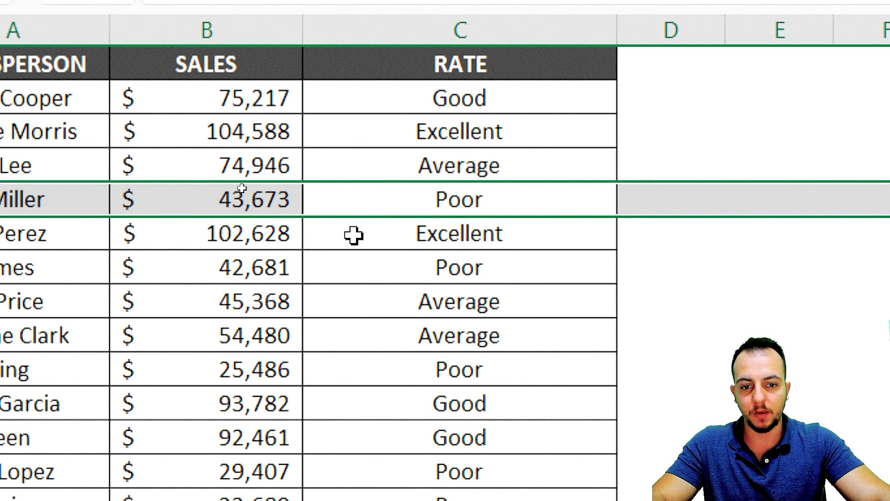
left_click(354, 234)
key("shift+space")
left_click(342, 272)
key("shift+space")
left_click(324, 334)
key("shift+space")
left_click(328, 369)
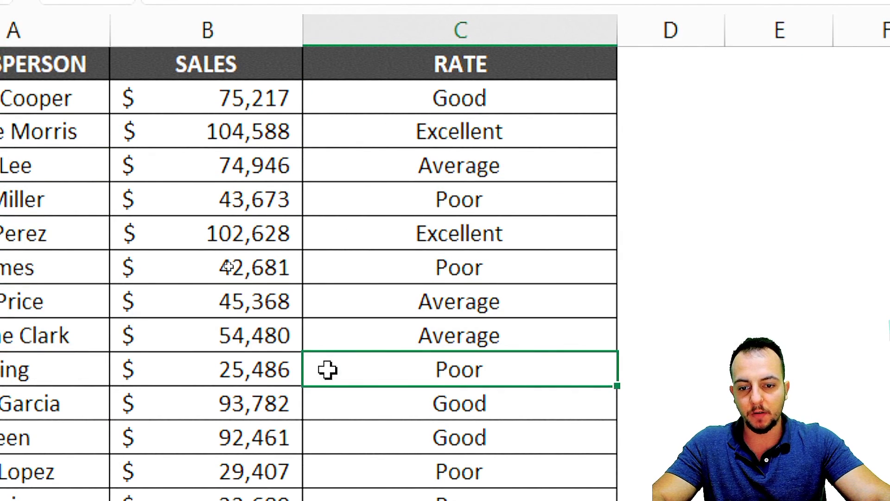
key("shift+space")
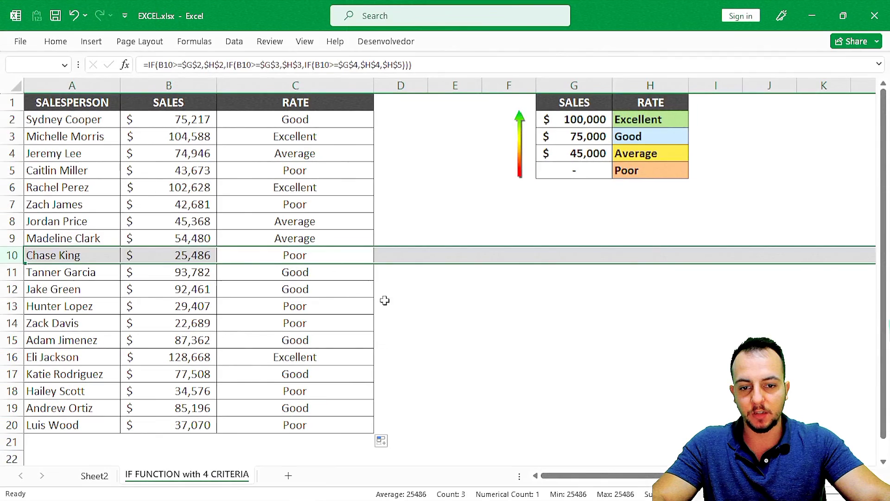
left_click(450, 304)
- Compare the sales amount and rating in row 10 with the Poor row of the threshold table
left_click(314, 253)
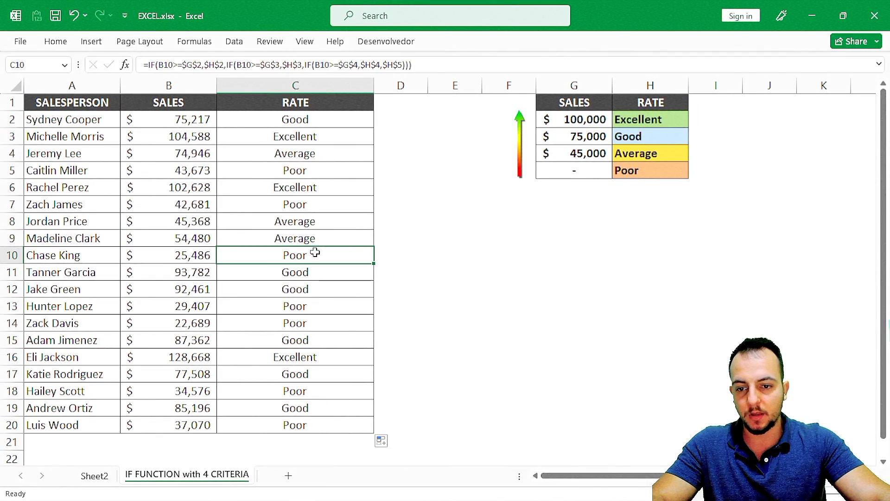
left_click_drag(164, 244, 216, 266)
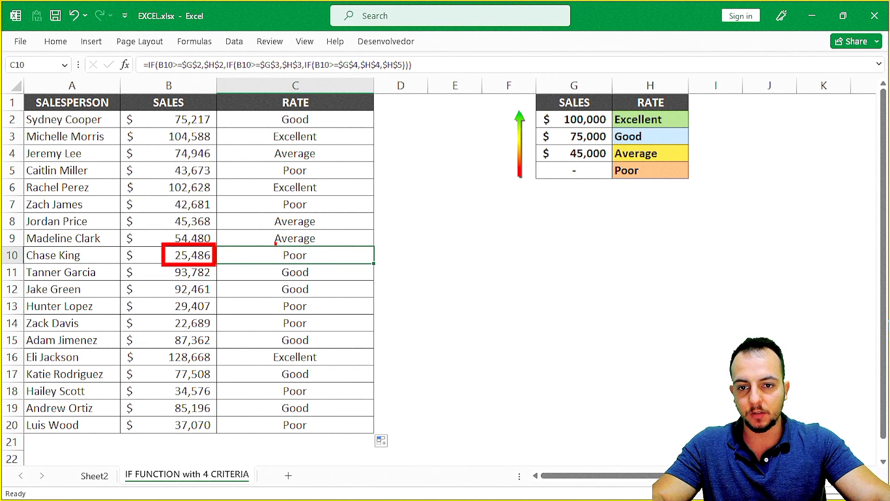
left_click_drag(276, 243, 318, 265)
left_click_drag(452, 310, 577, 213)
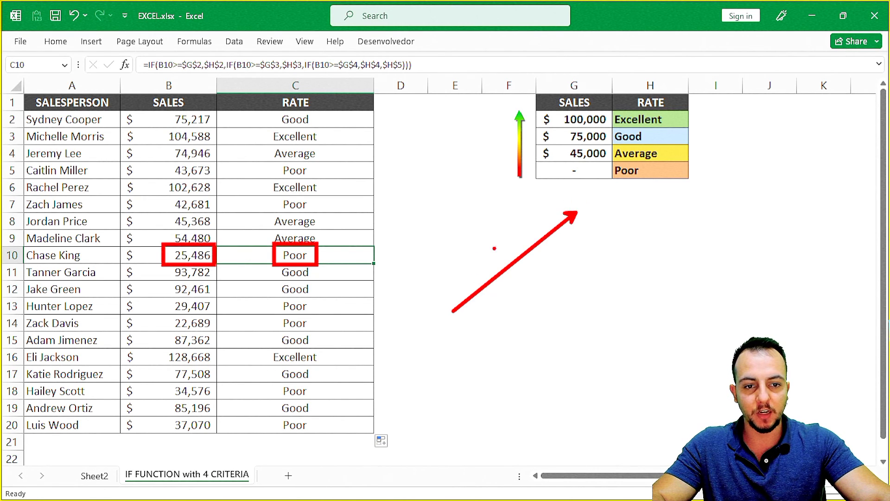
mouse_move(531, 74)
left_mouse_down()
mouse_move(699, 201)
mouse_move(699, 192)
left_mouse_up()
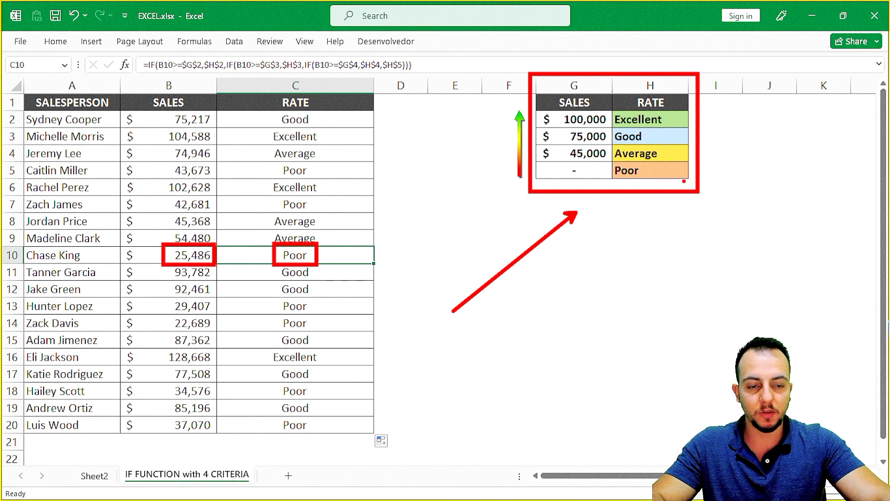
key("ctrl+z")
key("ctrl+z")
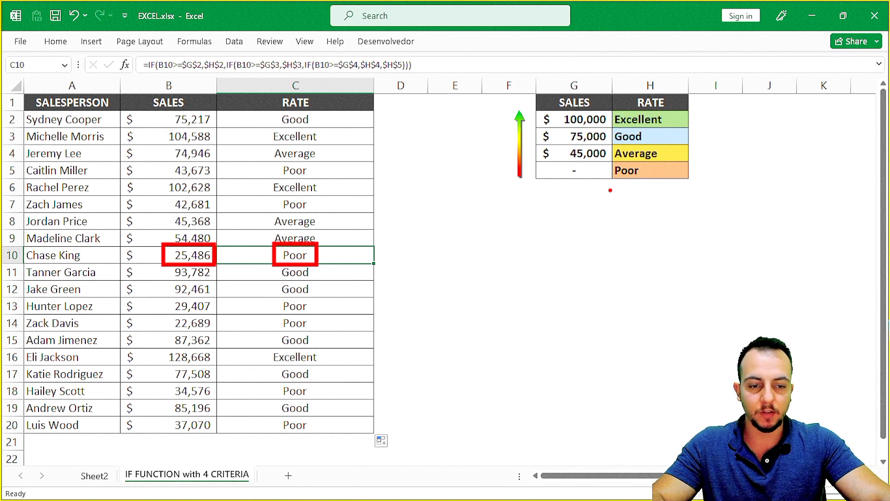
left_click_drag(773, 154, 689, 171)
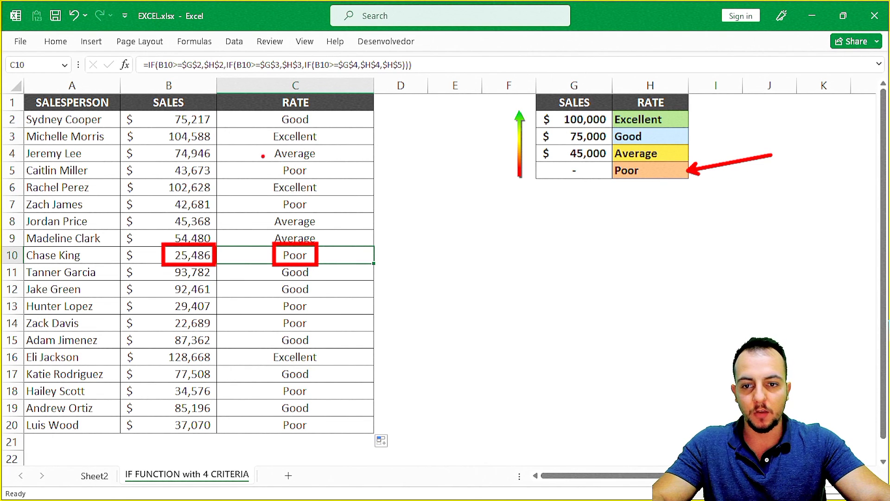
key("Escape")
left_click(102, 98)
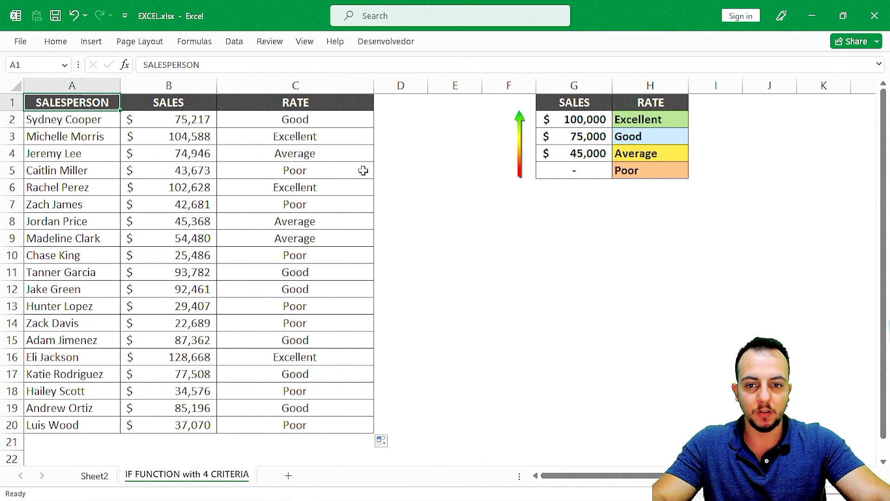